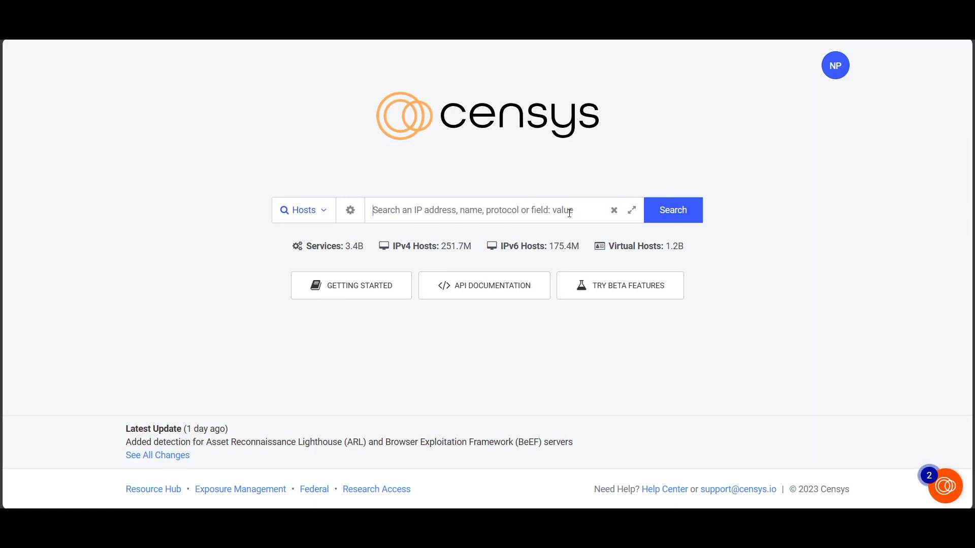
{"action": "type", "text": "services.tls.certificate.parsed.subject.organization:`Microsoft Corporation`"}
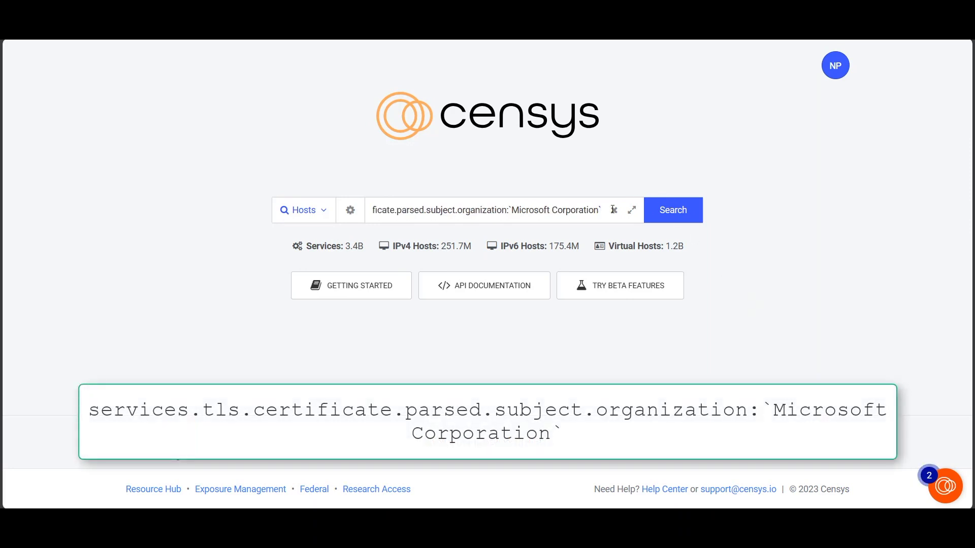
Run the Microsoft Corporation certificate search.
{"action": "left_click", "coordinate": [690, 216]}
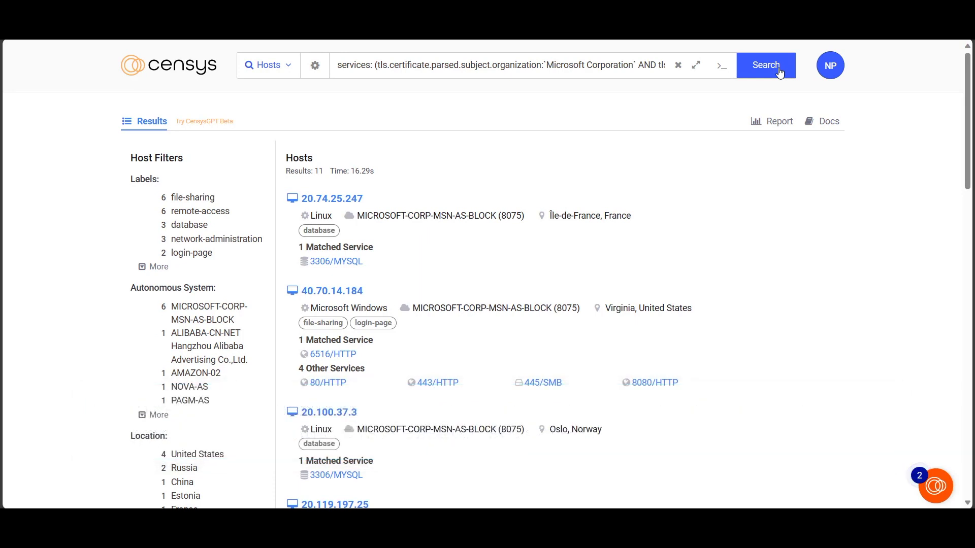
{"action": "left_click", "coordinate": [695, 65]}
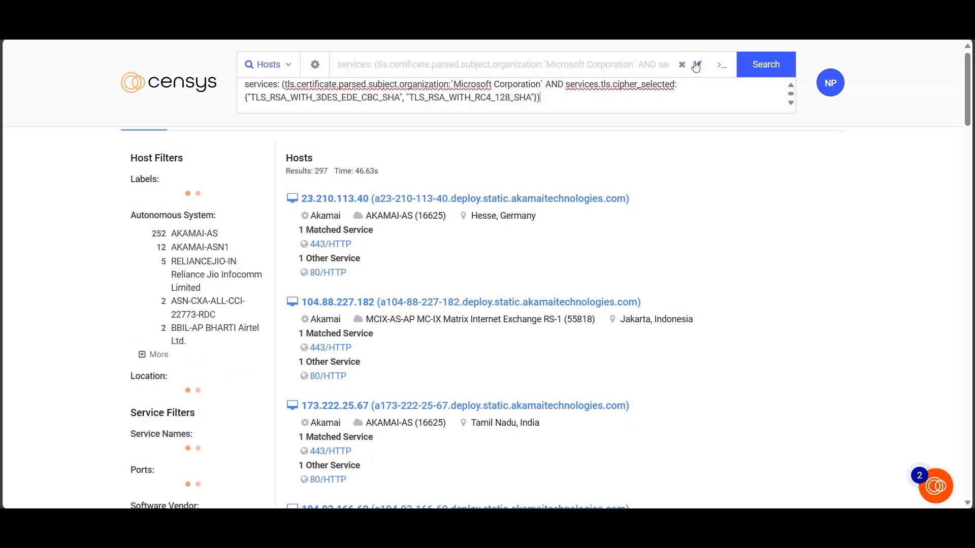
{"action": "left_click_drag", "start_coordinate": [564, 85], "coordinate": [571, 118]}
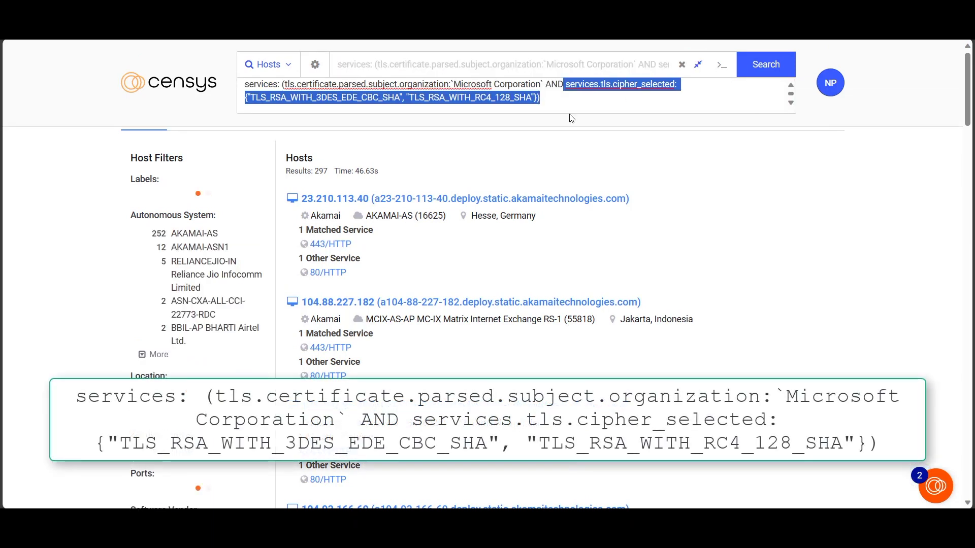
{"action": "key", "text": "BackSpace"}
{"action": "key", "text": "ctrl+v"}
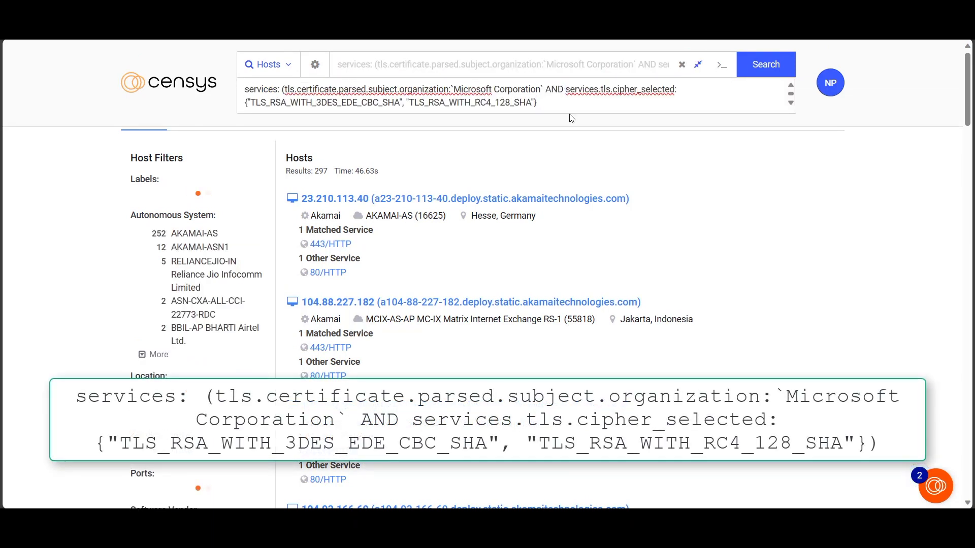
{"action": "key", "text": "Return"}
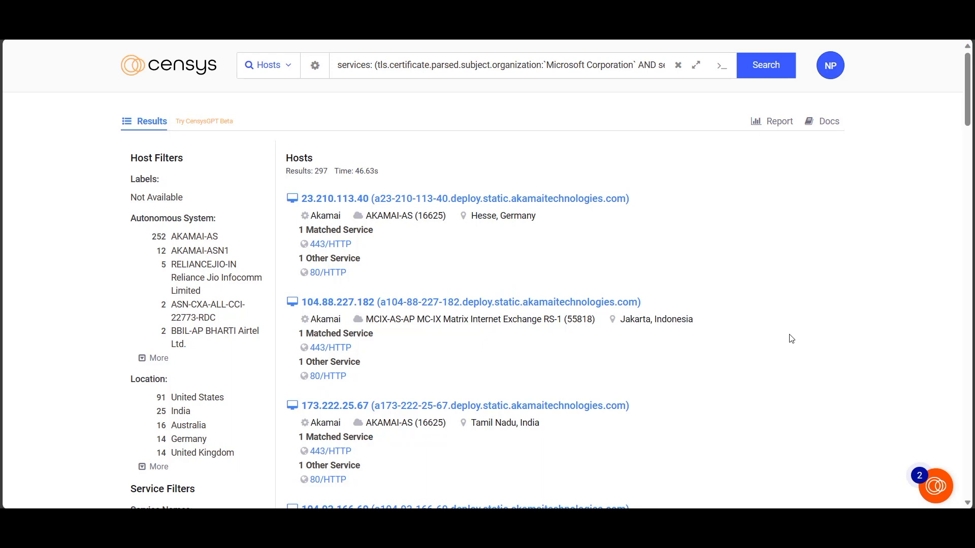
Replace the cipher_selected clause with labels:managed-file-transfer and rerun the Microsoft query.
{"action": "left_click", "coordinate": [696, 65]}
{"action": "left_click_drag", "start_coordinate": [540, 102], "coordinate": [565, 89]}
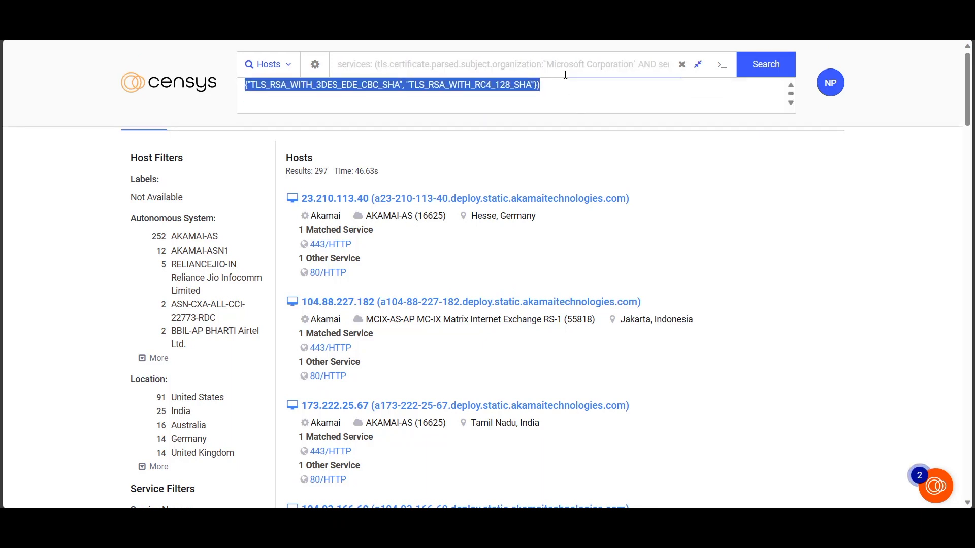
{"action": "left_click", "coordinate": [564, 89]}
{"action": "type", "text": "services: (tls.certificate.parsed.subject.organization:`Microsoft Corporation` AND labels:managed-file-transfer"}
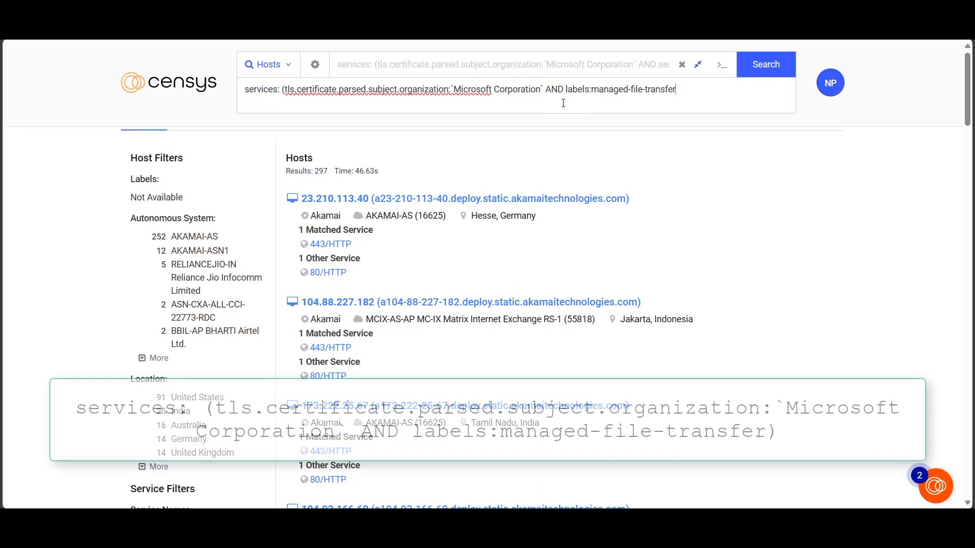
{"action": "left_click", "coordinate": [767, 69]}
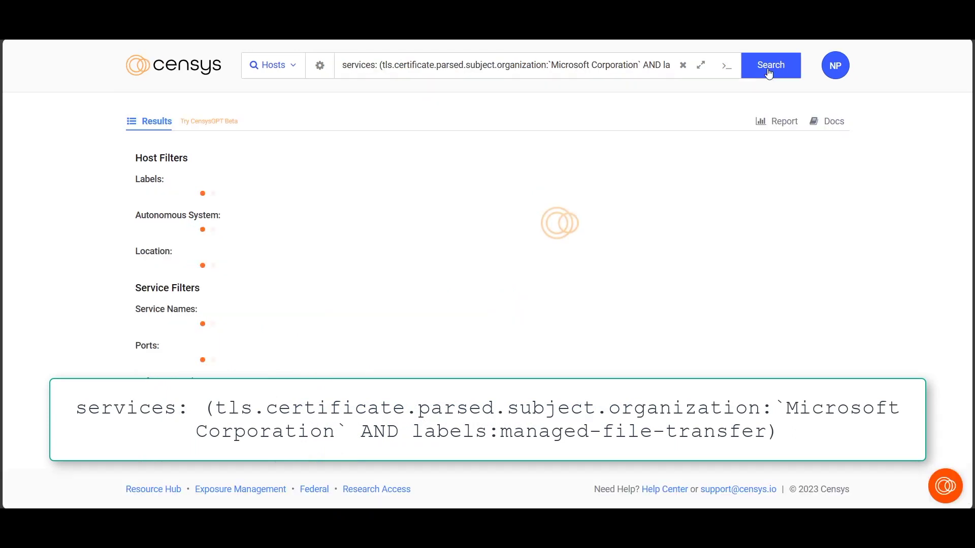